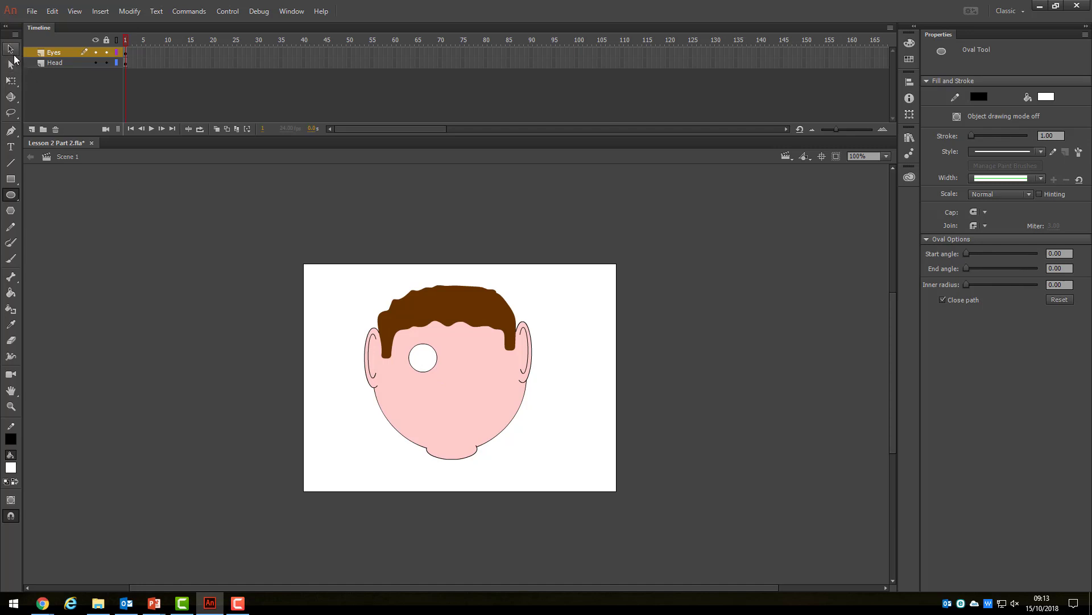
Select the white left eye's fill and thin outline together.
click(10, 49)
double_click(434, 362)
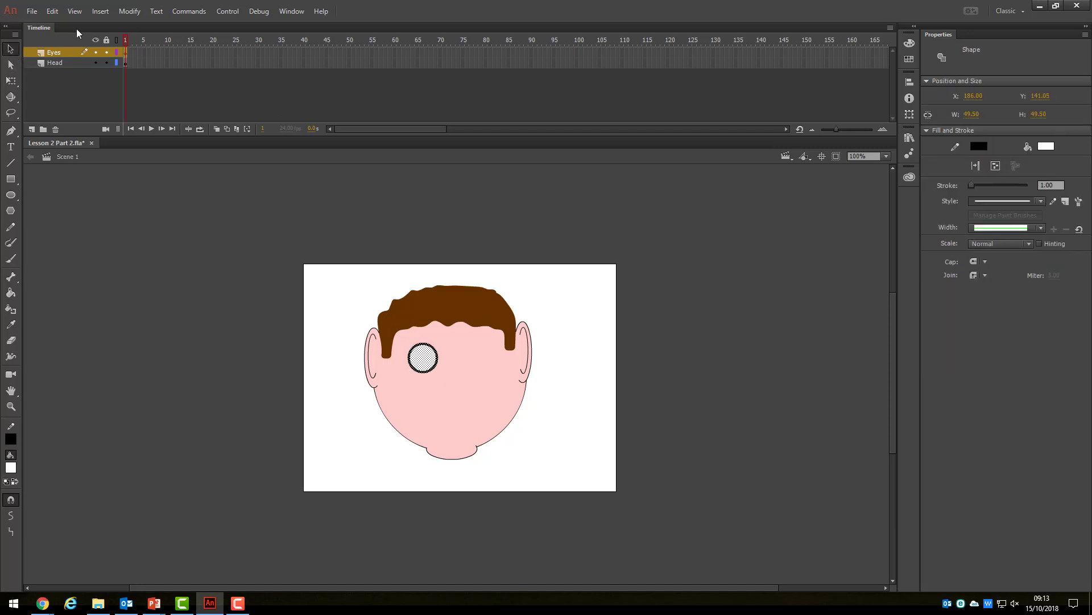
Copy the left eye, paste it in centre and place the copy on the face's right side.
click(53, 11)
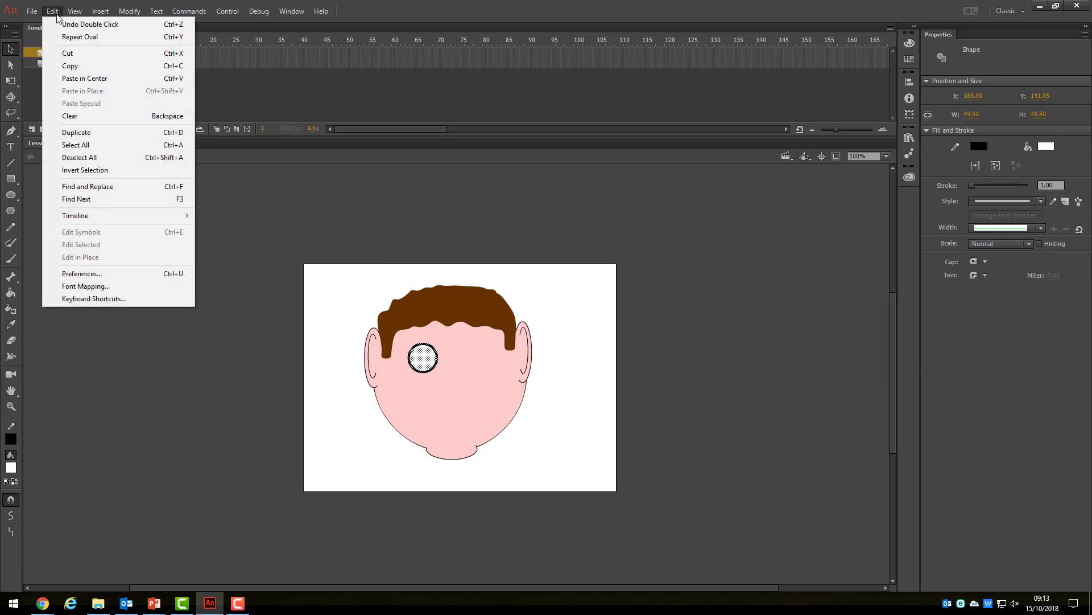
click(73, 66)
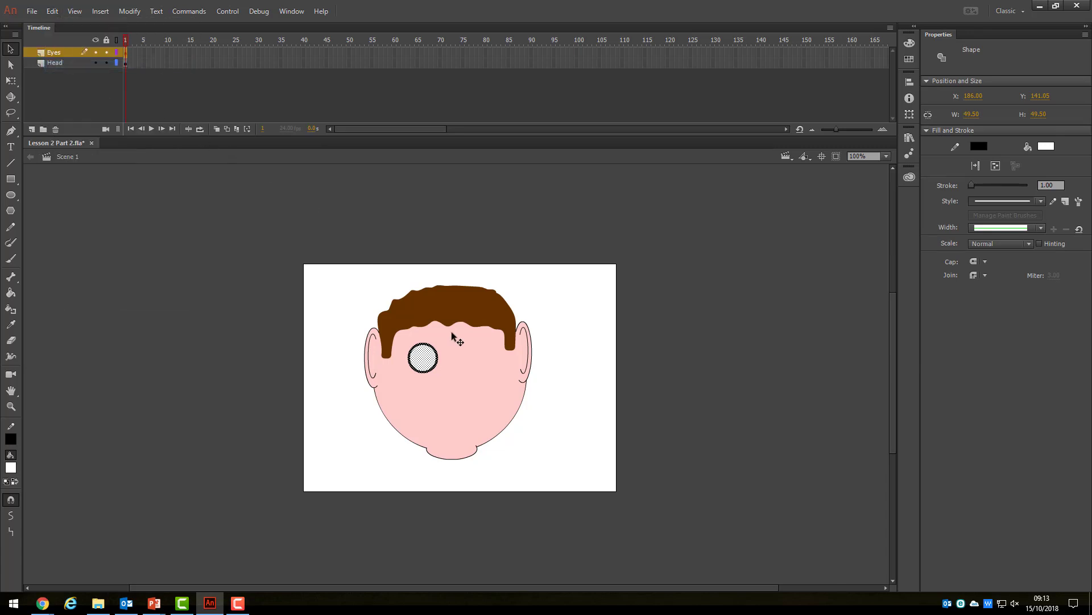
right_click(477, 358)
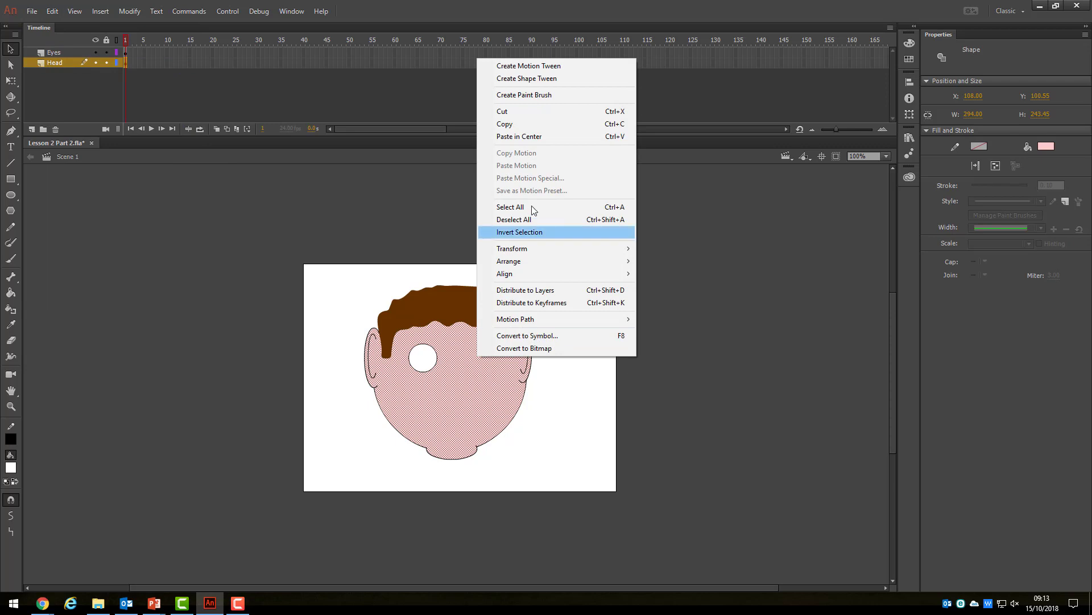
click(517, 138)
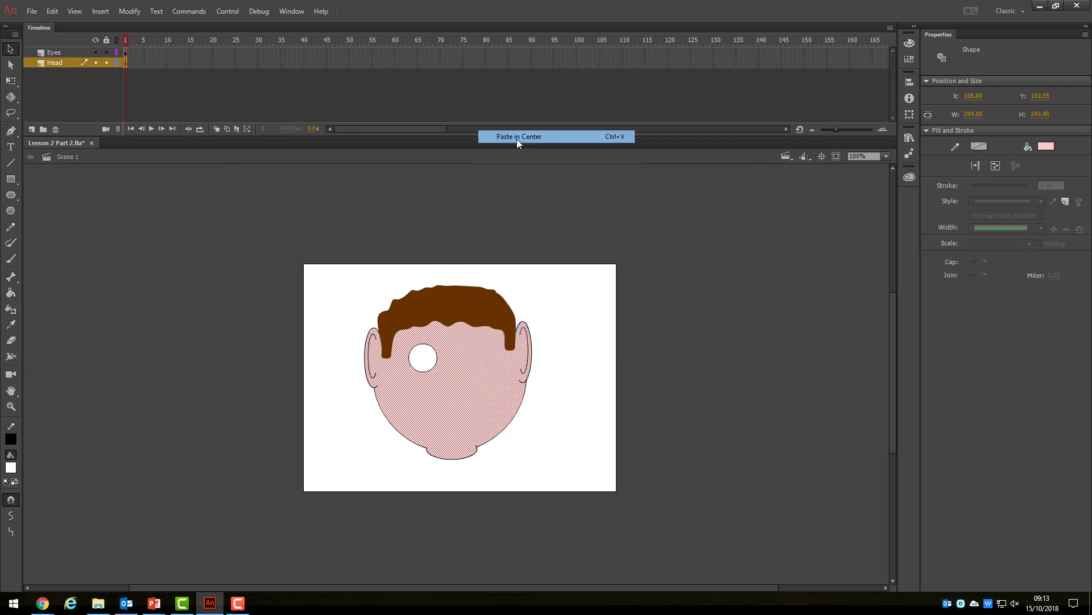
drag(465, 378, 481, 361)
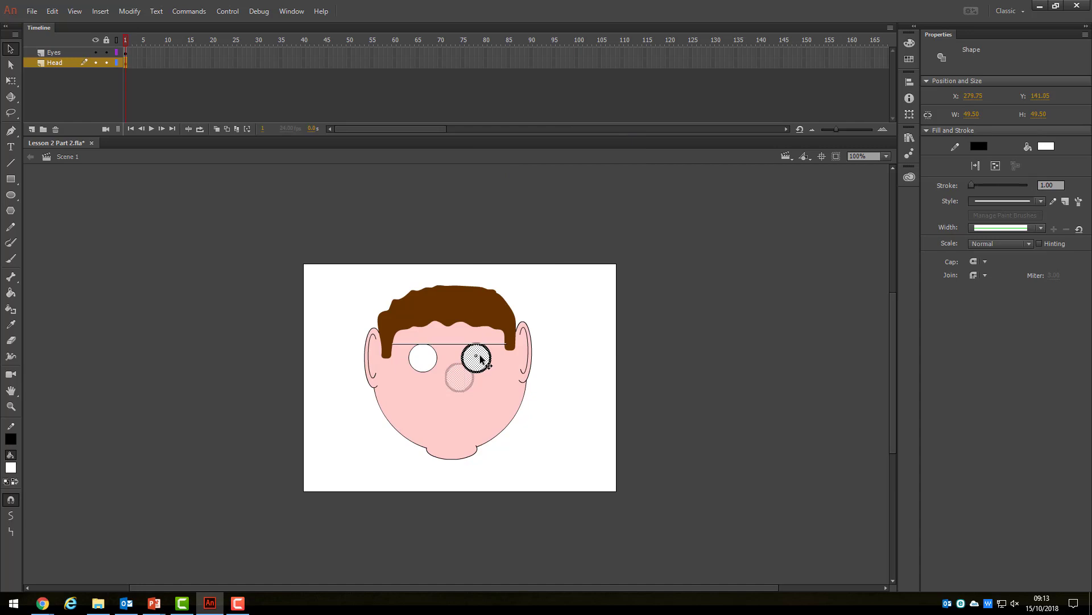
drag(480, 354, 480, 355)
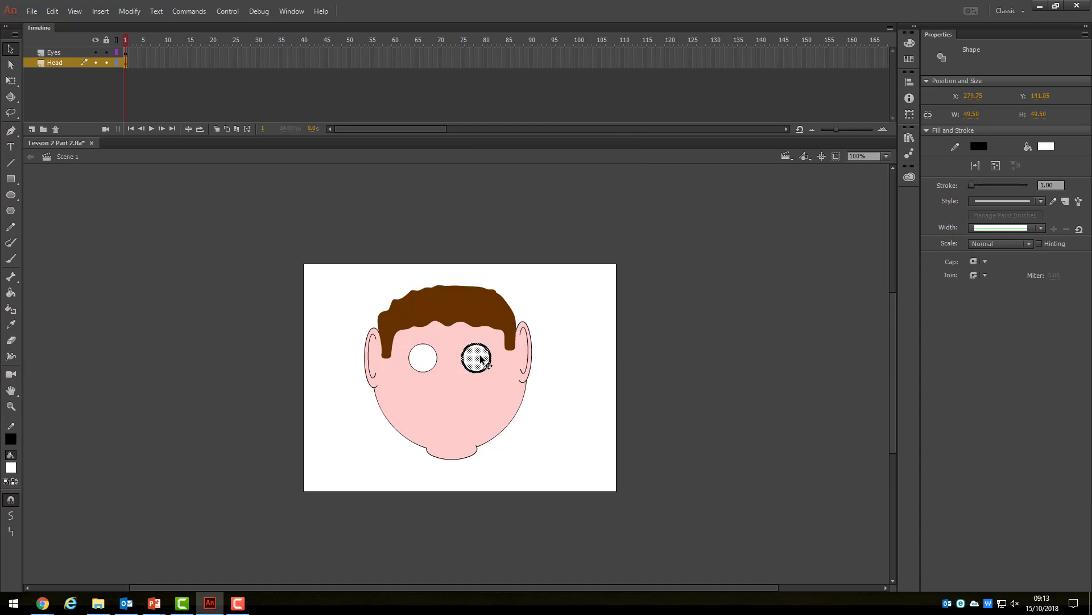
click(650, 351)
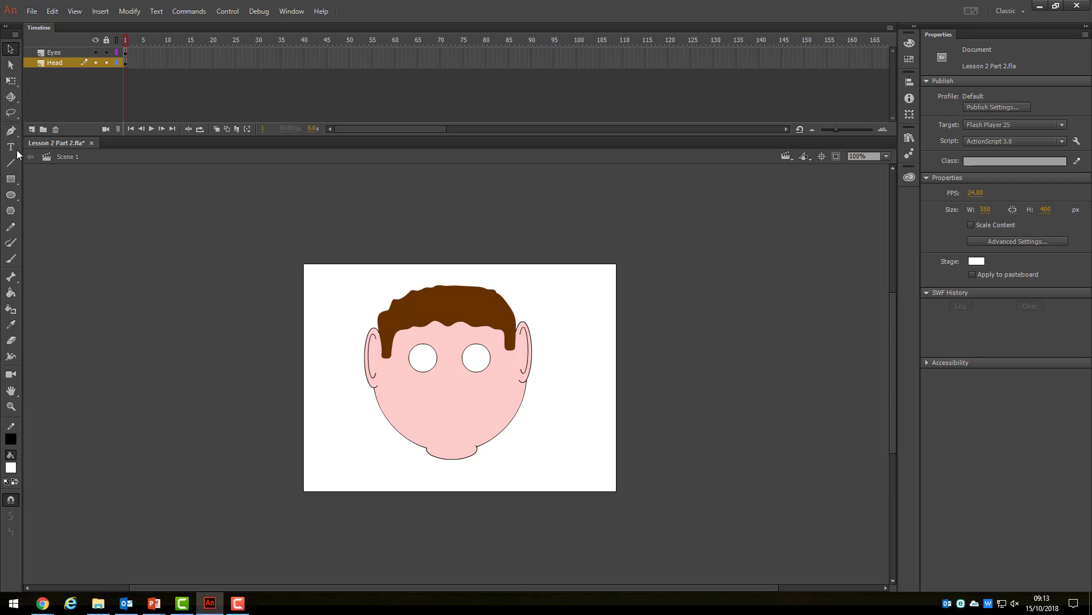
click(11, 194)
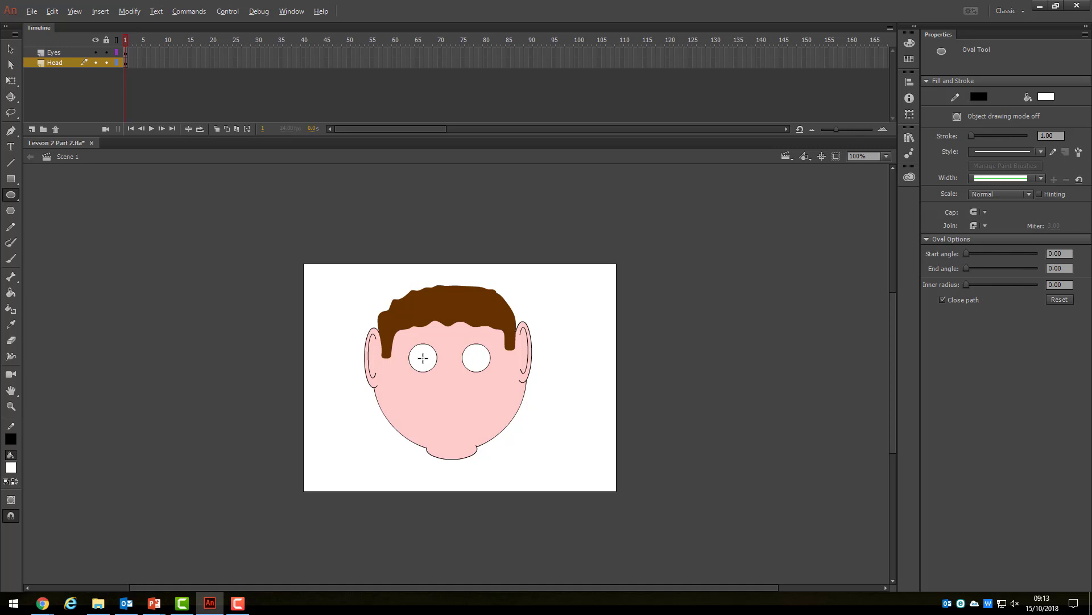
Pick a teal fill, make Eyes the active layer and lock the Head layer.
click(1044, 97)
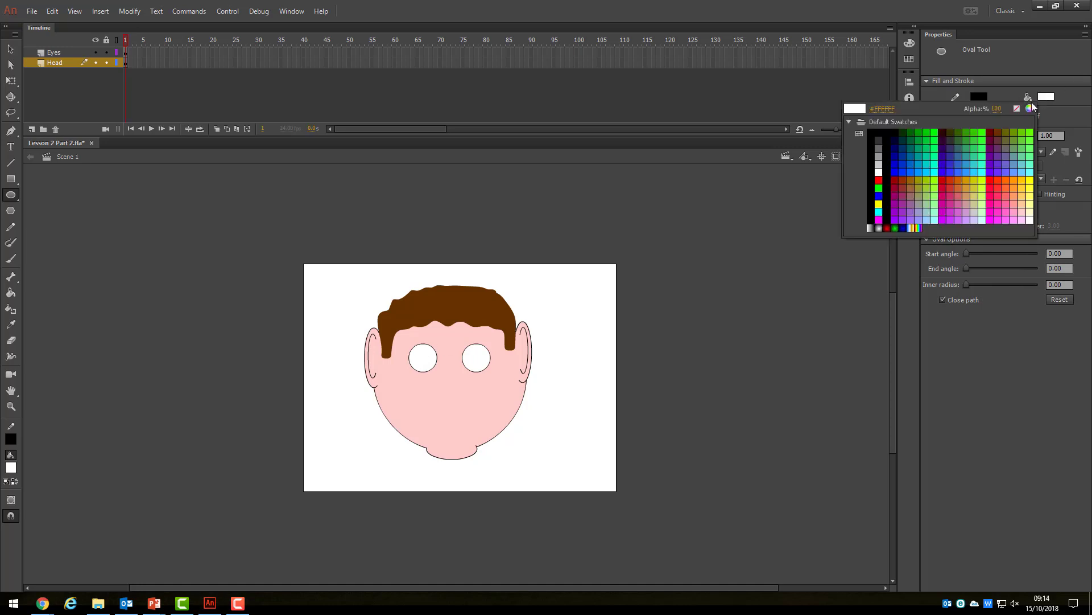
click(927, 165)
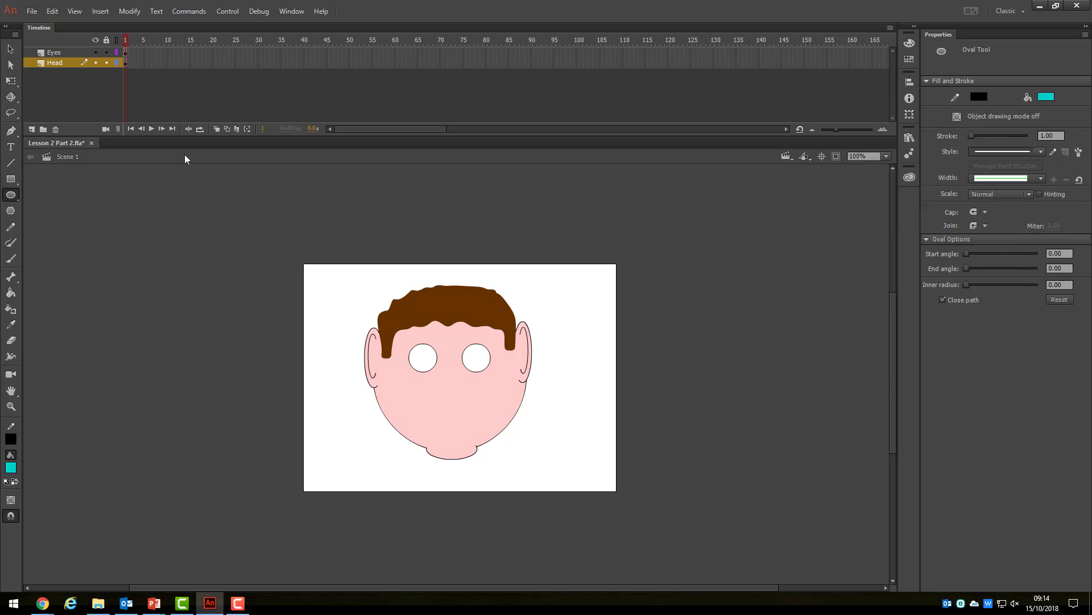
click(60, 53)
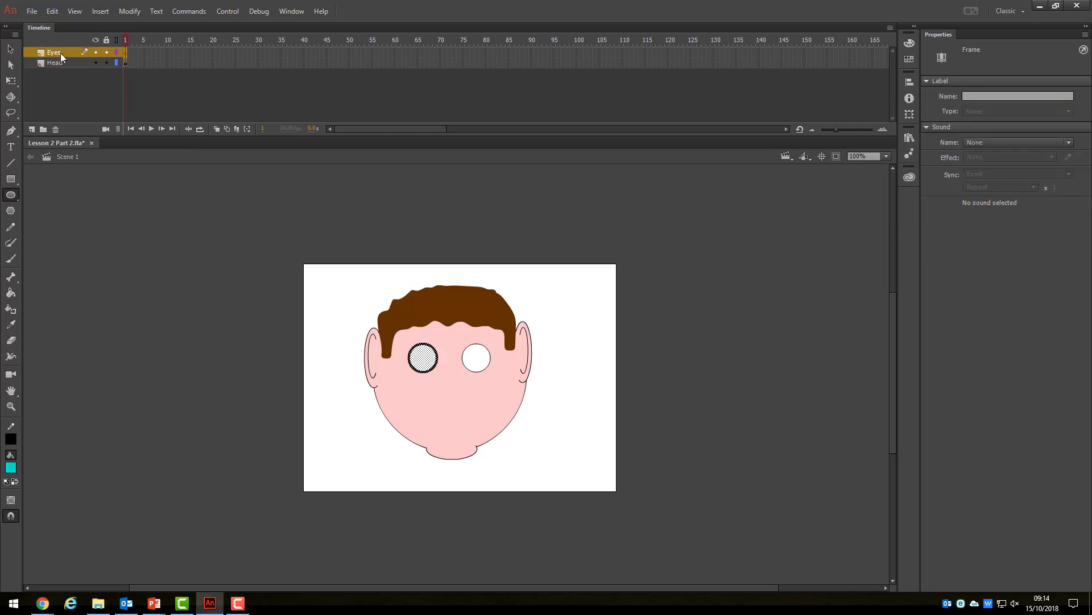
click(105, 63)
Set the oval fill to teal #00FFCC and draw a small iris inside the left eye.
key(v)
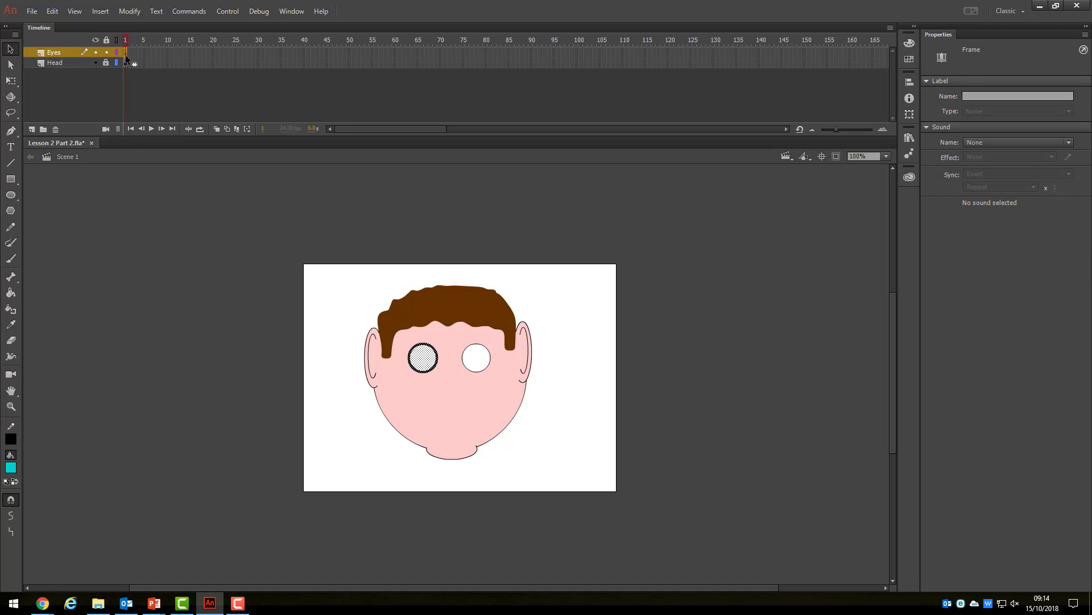
key(o)
click(1044, 96)
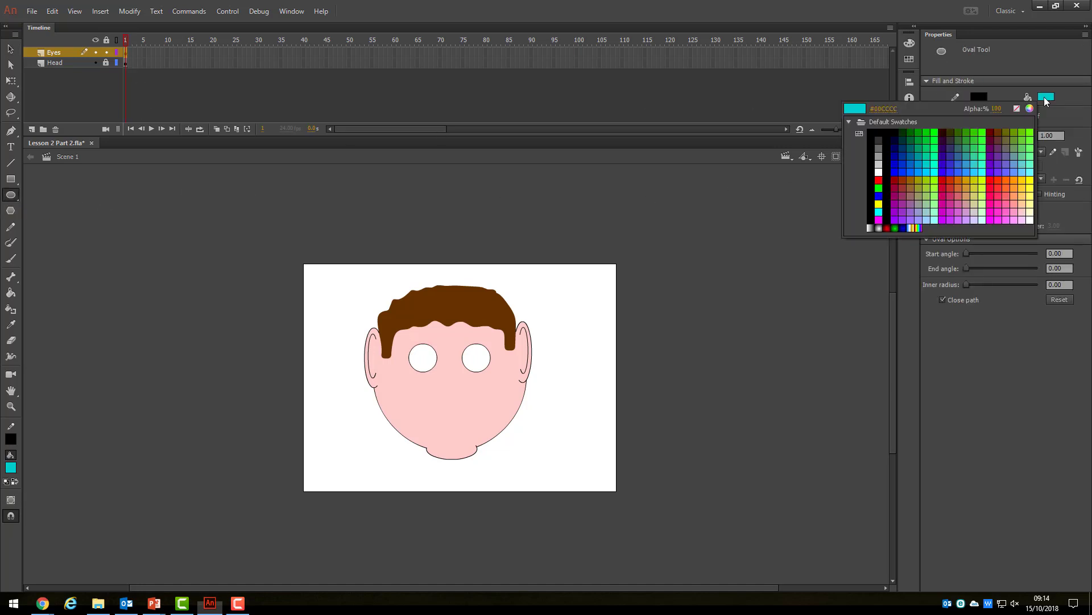
click(936, 163)
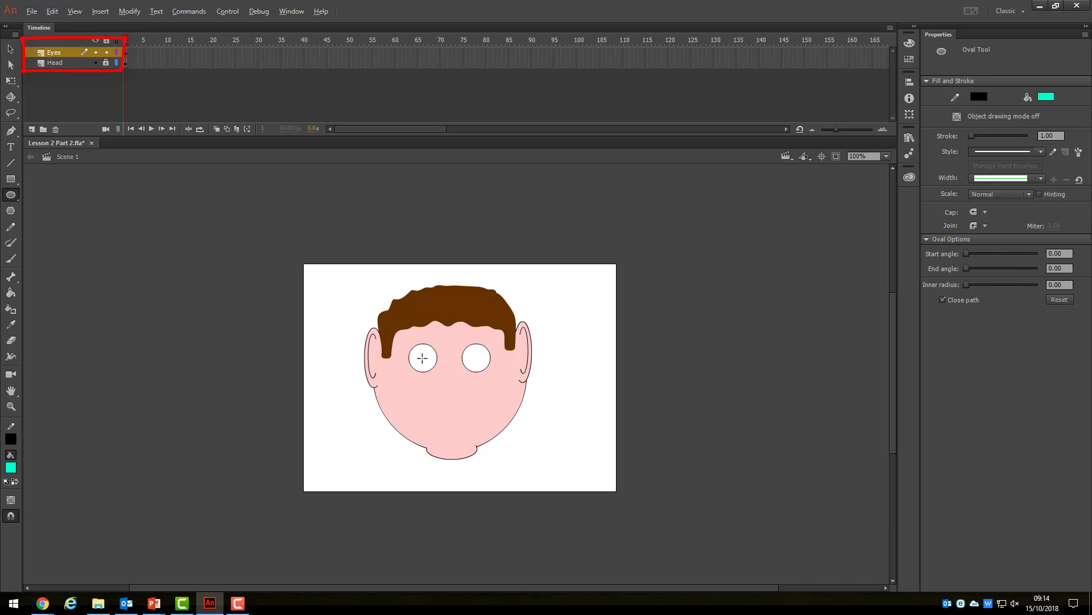
drag(422, 358, 428, 363)
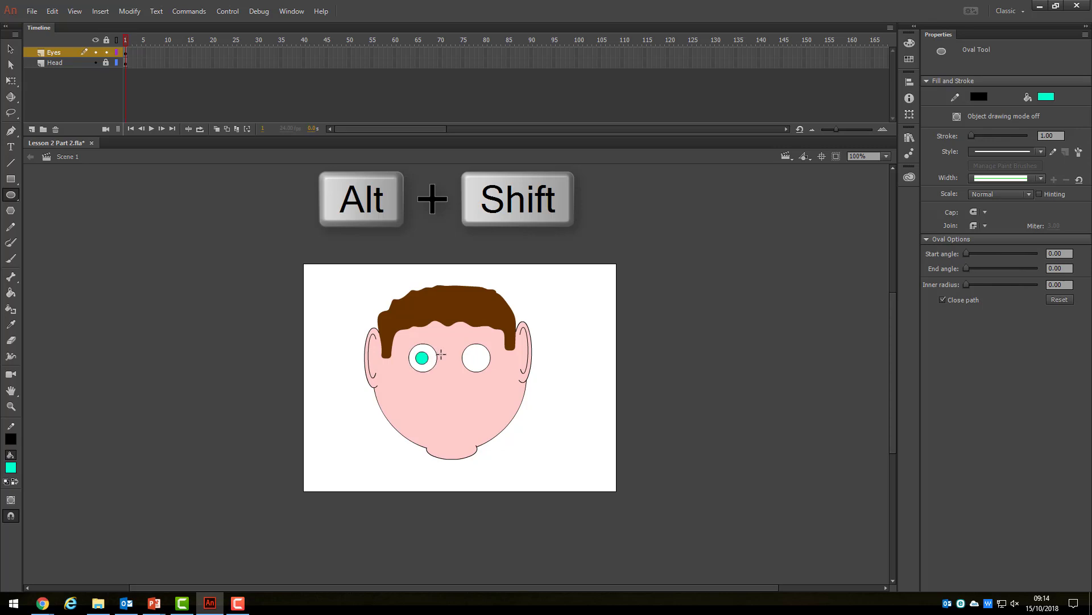
Copy the left teal iris, paste it in centre and move the copy into the right eye.
click(12, 51)
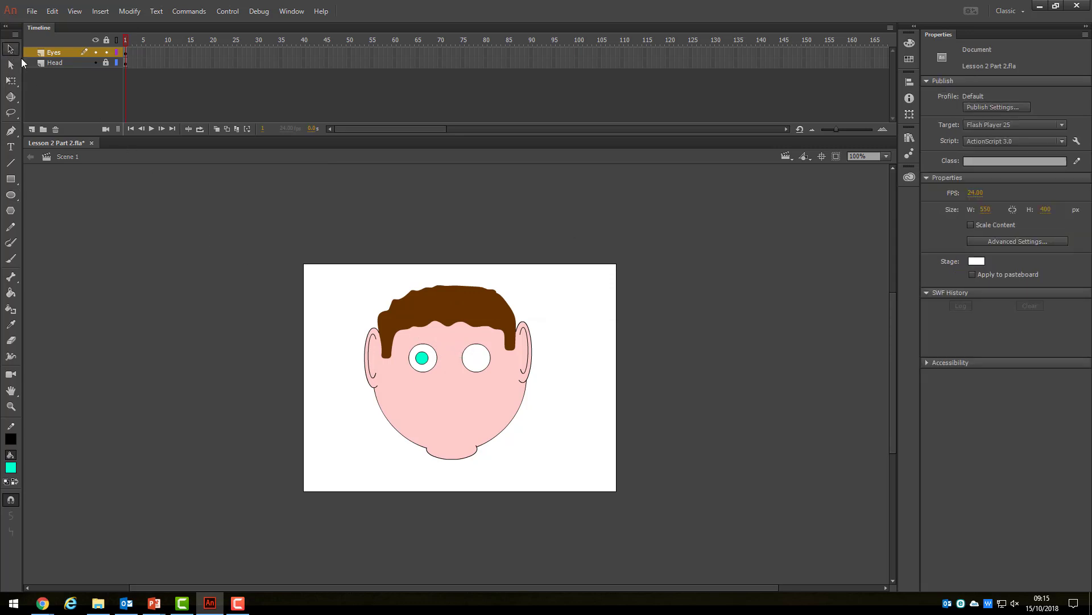
click(422, 358)
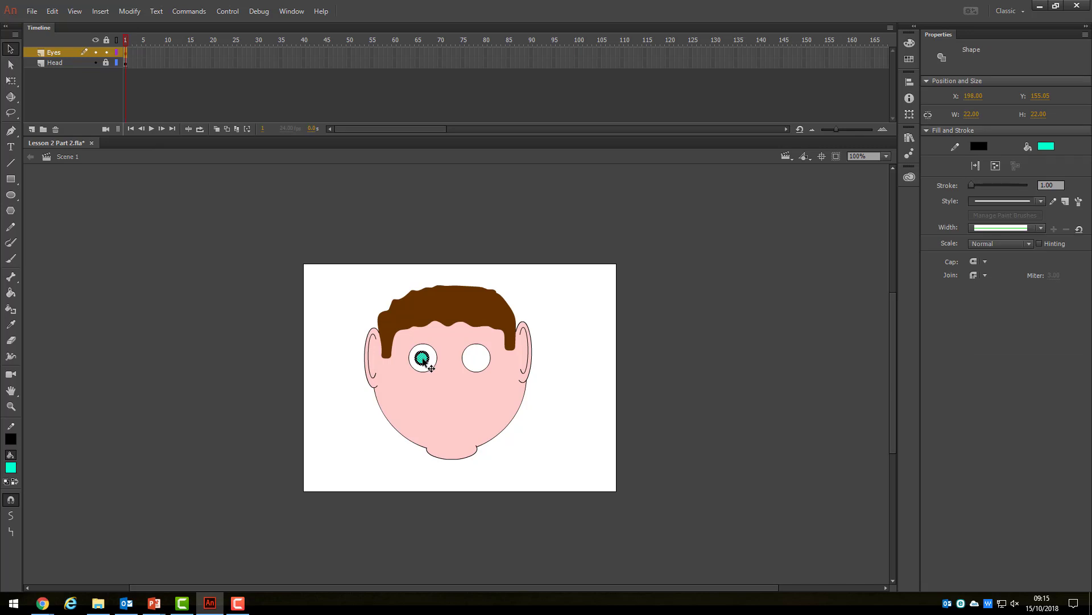
click(61, 14)
click(69, 66)
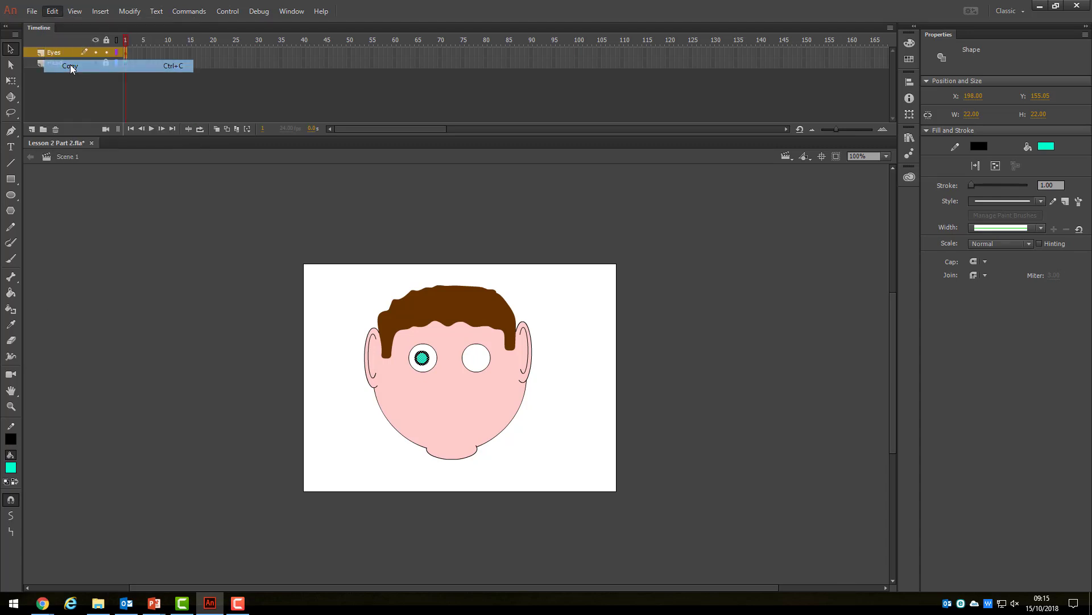
click(53, 12)
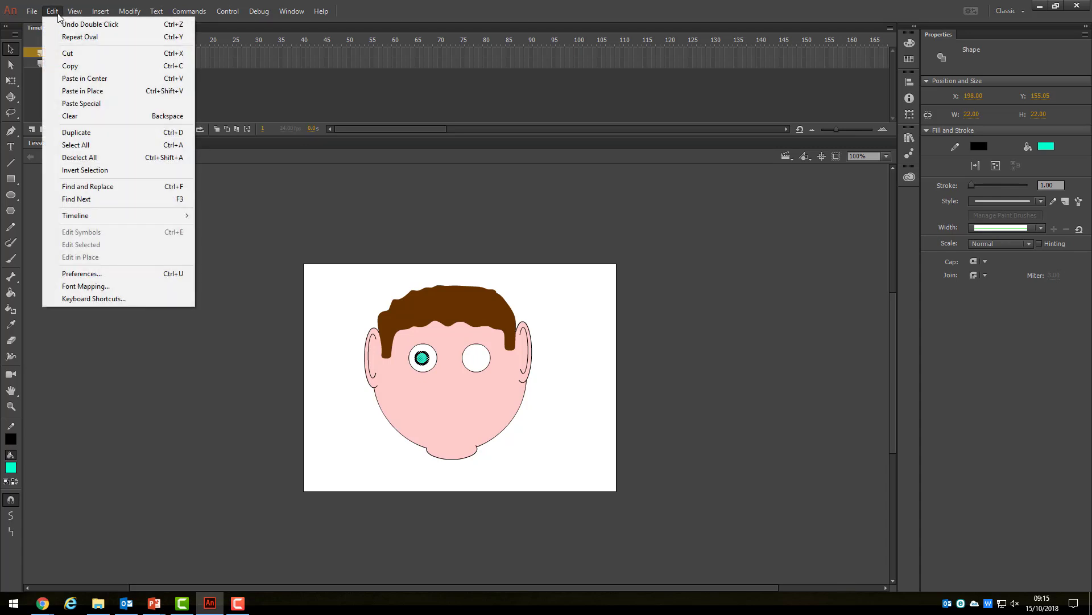
click(87, 79)
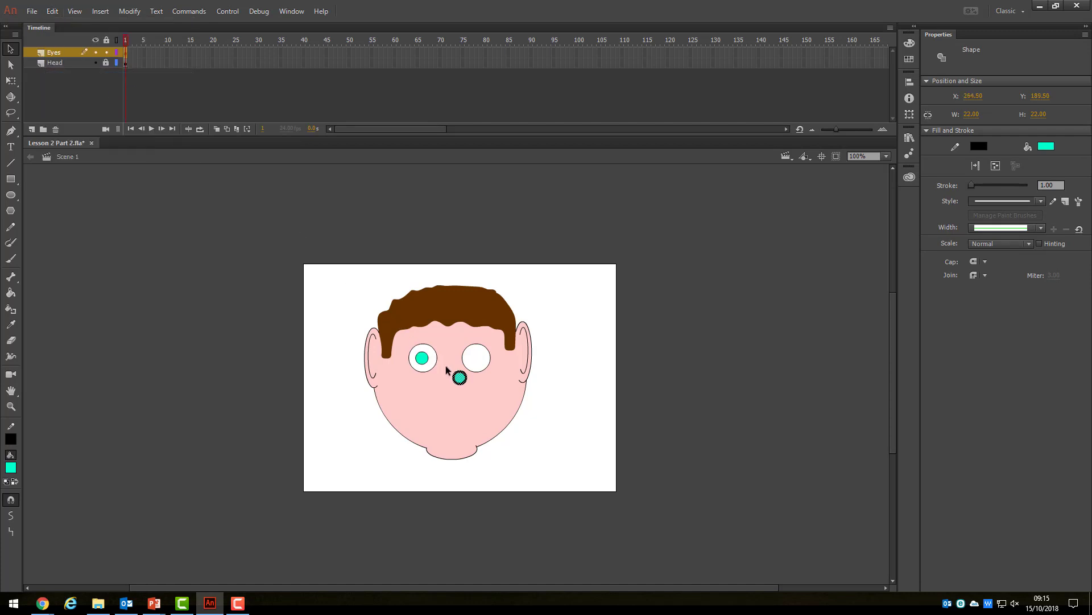
drag(462, 379, 477, 360)
click(694, 367)
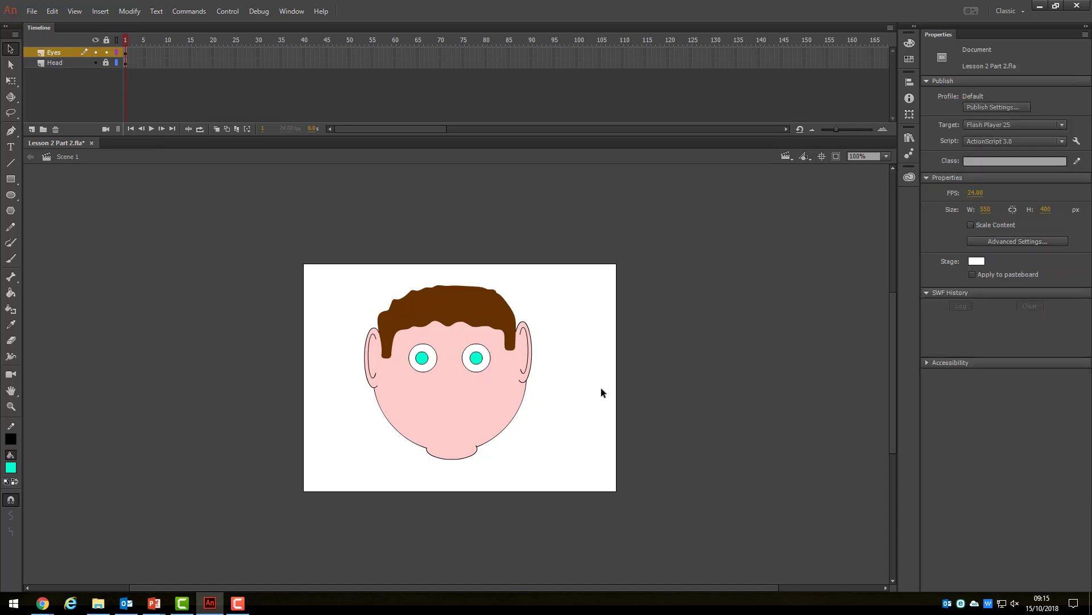
Zoom to 400% and draw a small black oval pupil in the left iris.
click(886, 156)
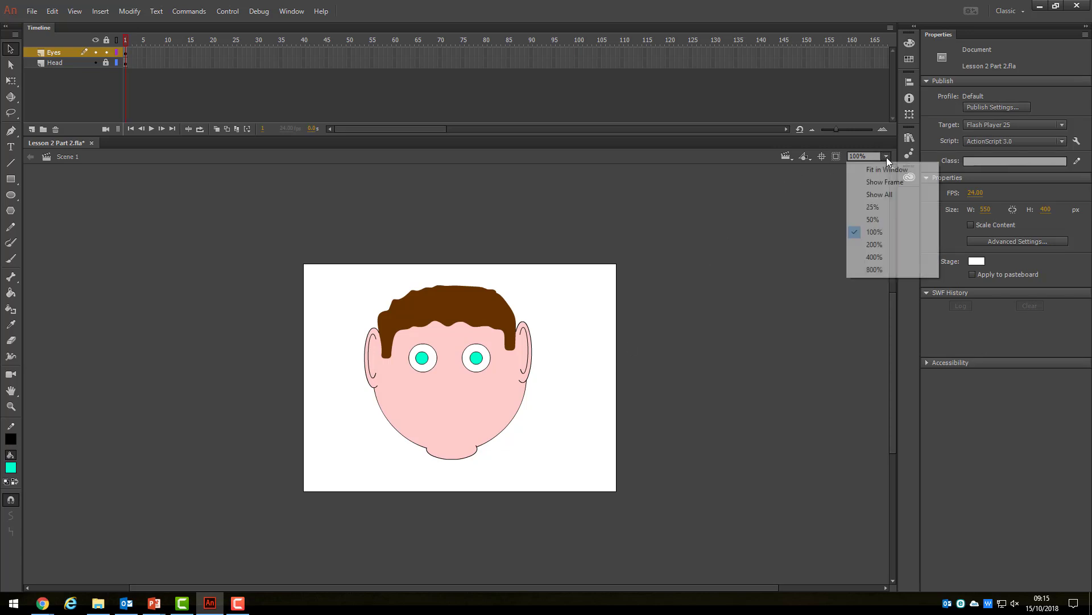
click(879, 257)
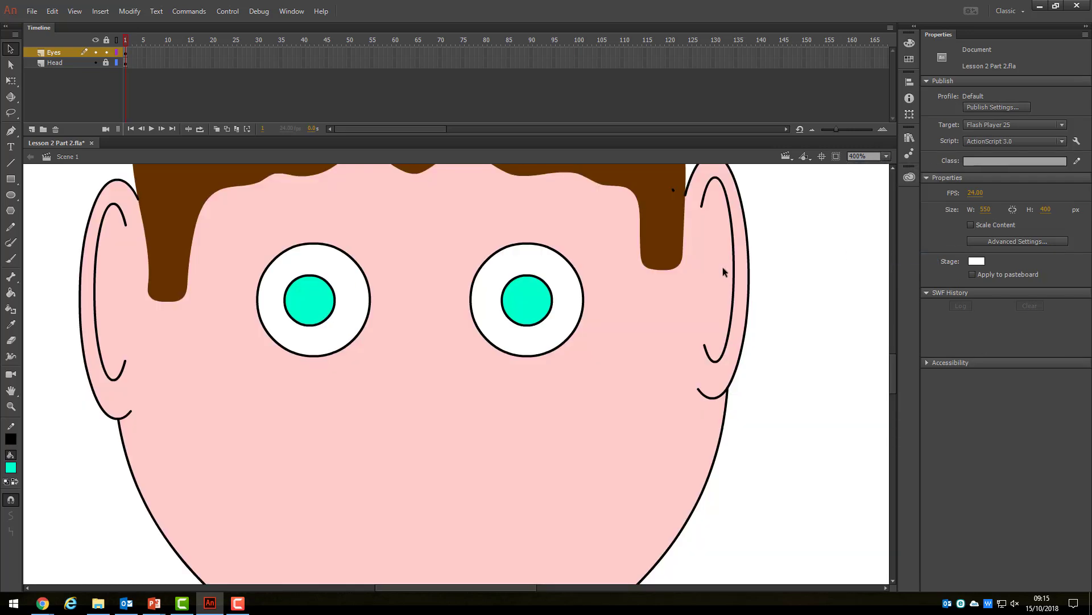
click(10, 194)
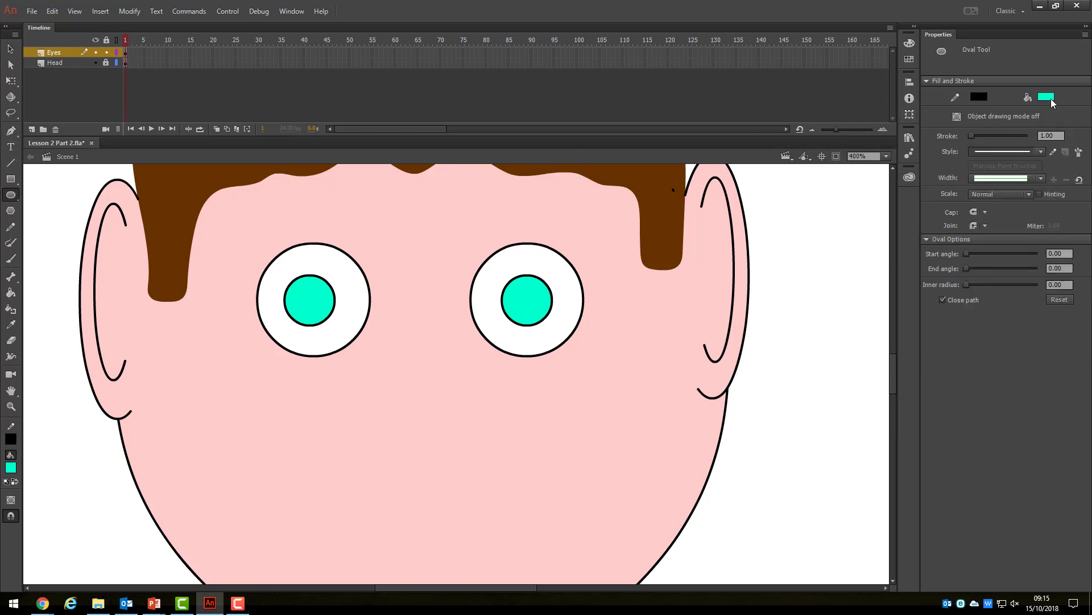
click(1050, 98)
click(889, 145)
drag(303, 305, 314, 295)
Copy the left pupil, paste it in centre and move it onto the right iris.
click(10, 49)
click(308, 301)
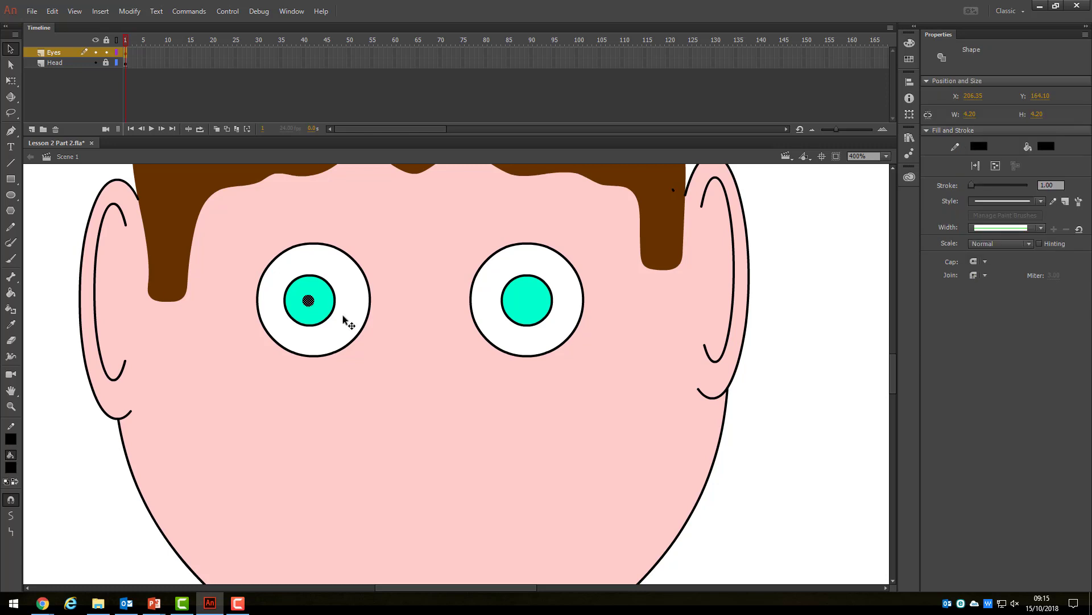
click(52, 12)
click(79, 66)
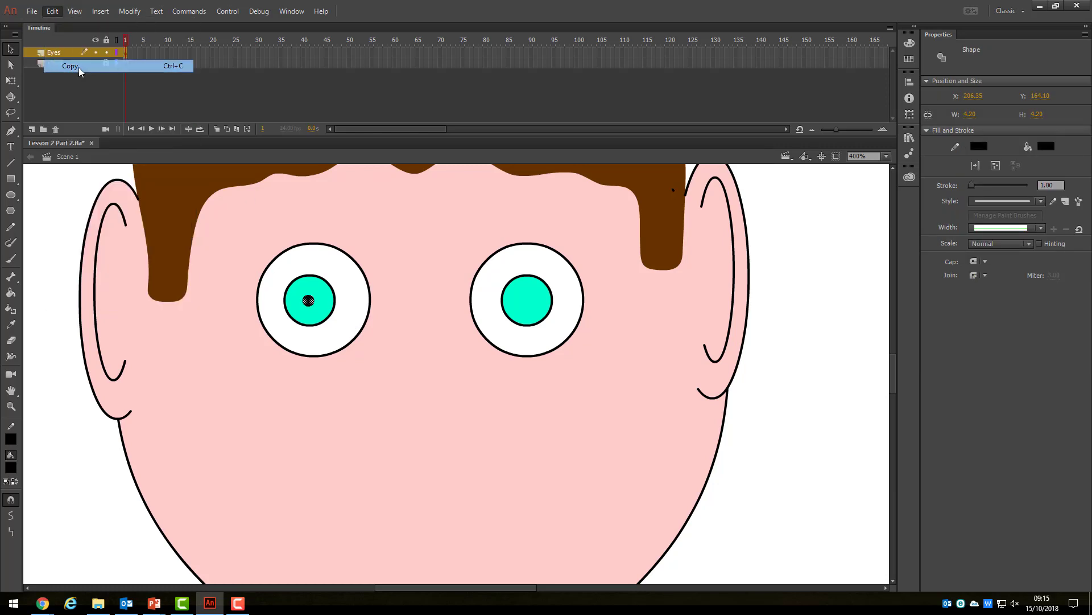
click(52, 11)
click(83, 77)
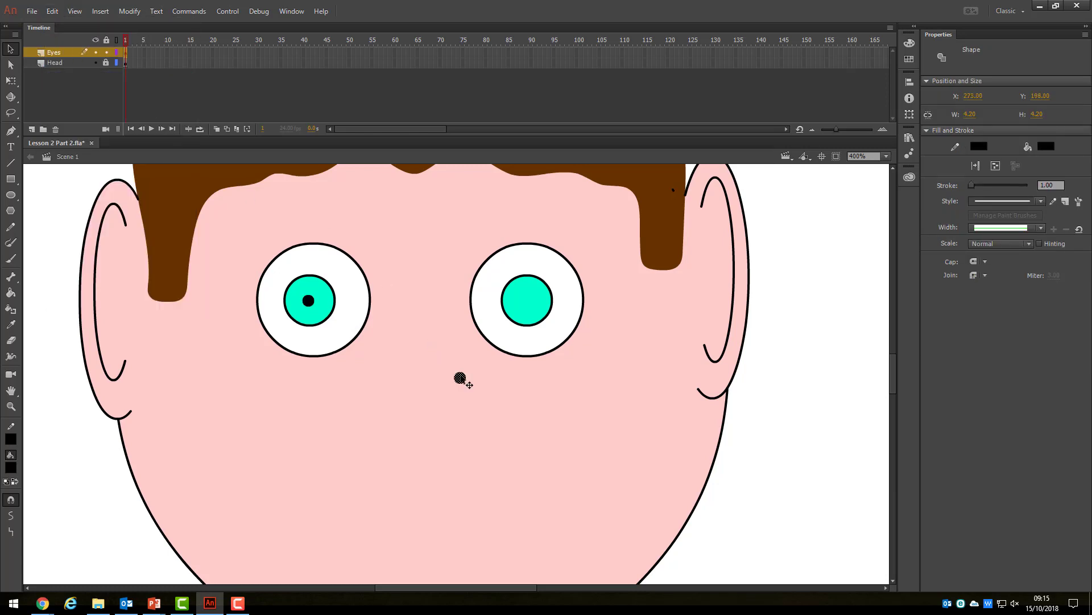
drag(461, 379, 528, 303)
click(13, 259)
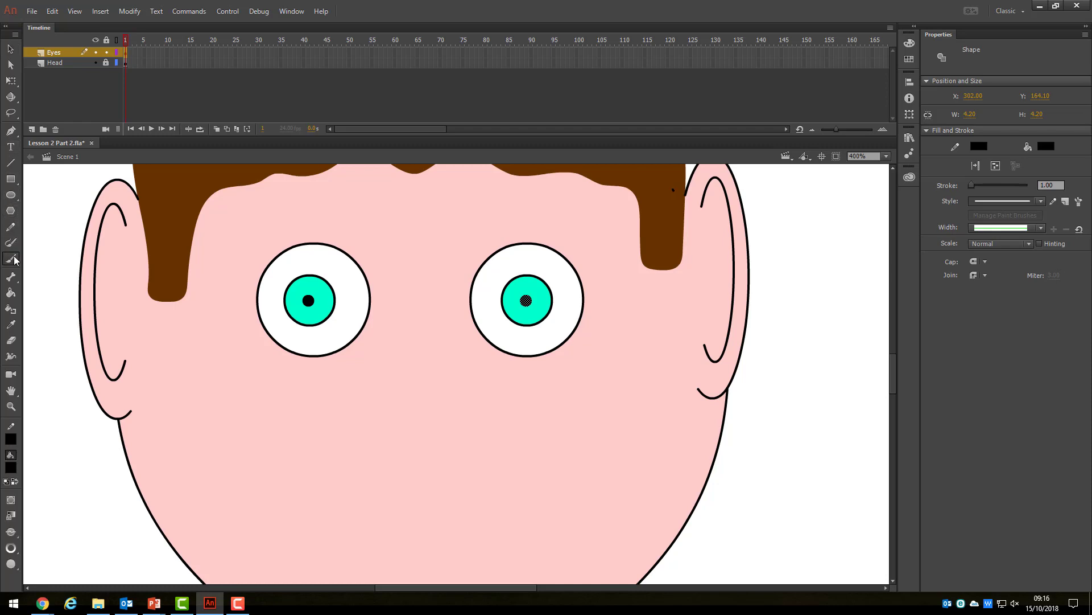
Brush thick brown eyebrow strokes above the left and right eyes.
click(1050, 146)
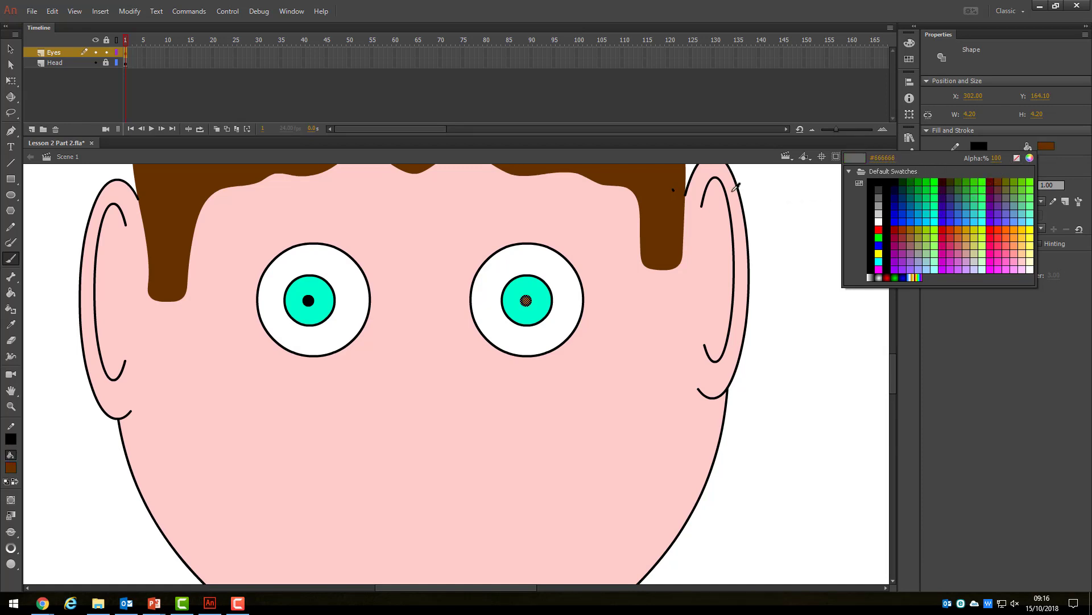
click(657, 174)
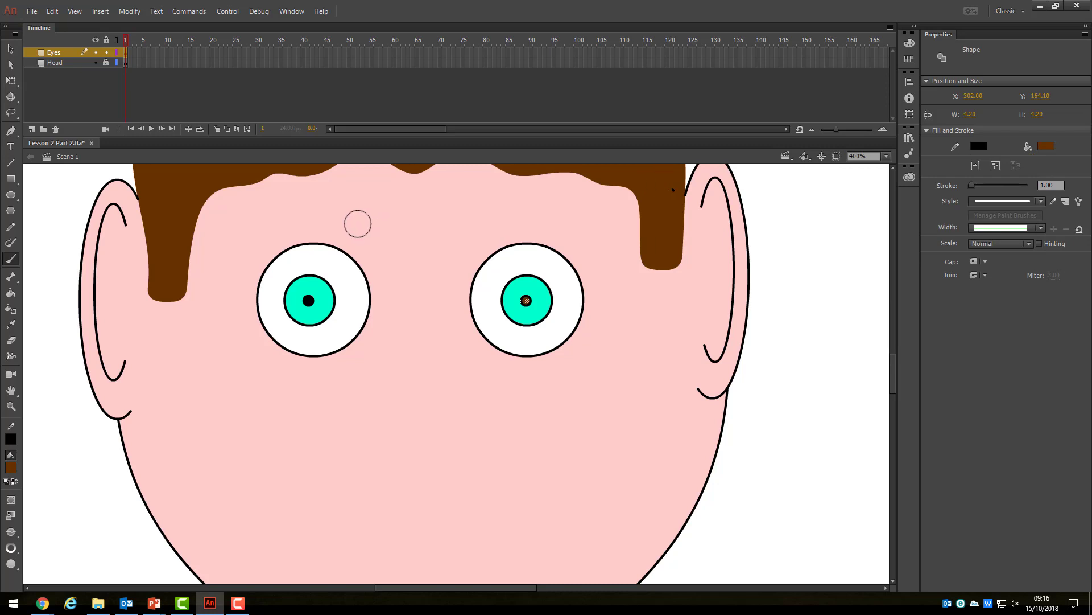
mouse_move(357, 223)
mouse_down()
mouse_move(299, 221)
mouse_move(243, 247)
mouse_up()
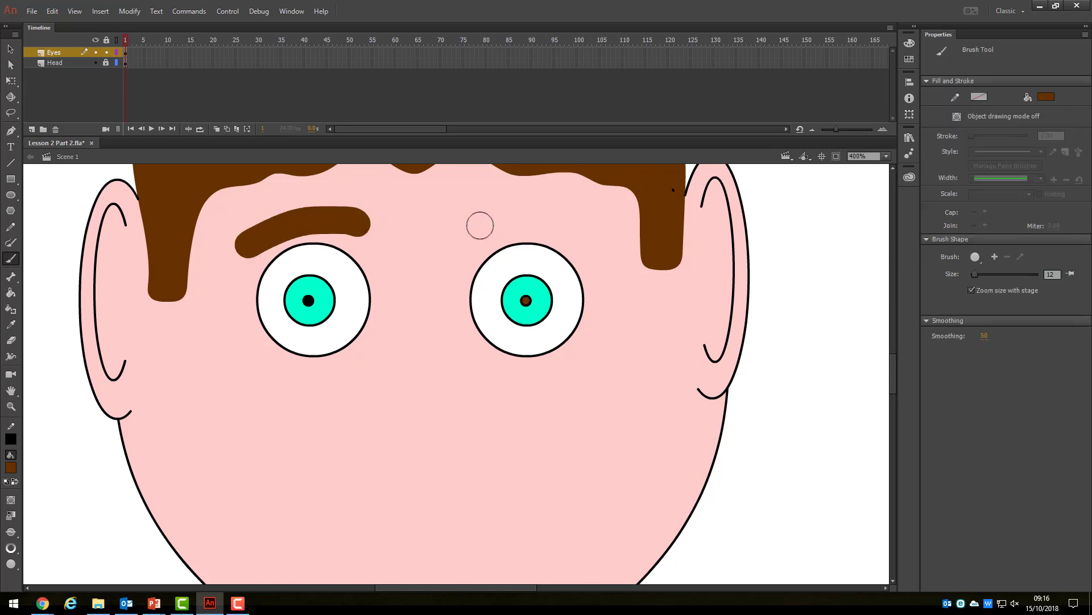
mouse_move(480, 226)
mouse_down()
mouse_move(539, 222)
mouse_move(597, 248)
mouse_up()
key(v)
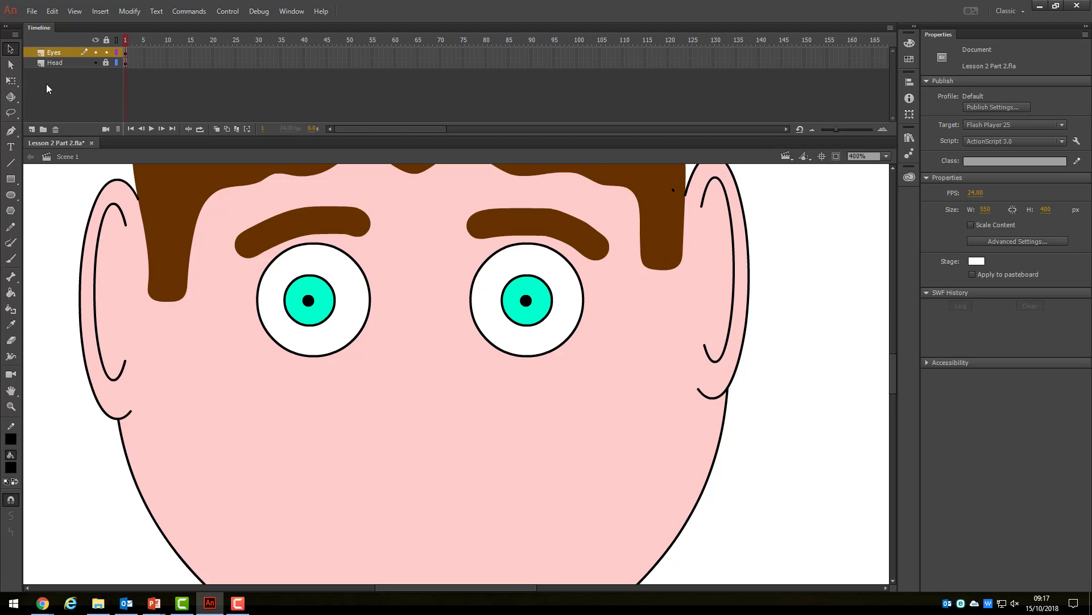
Add a Nose layer and draw an angled nose line with stroke 2 between the eyes.
click(32, 128)
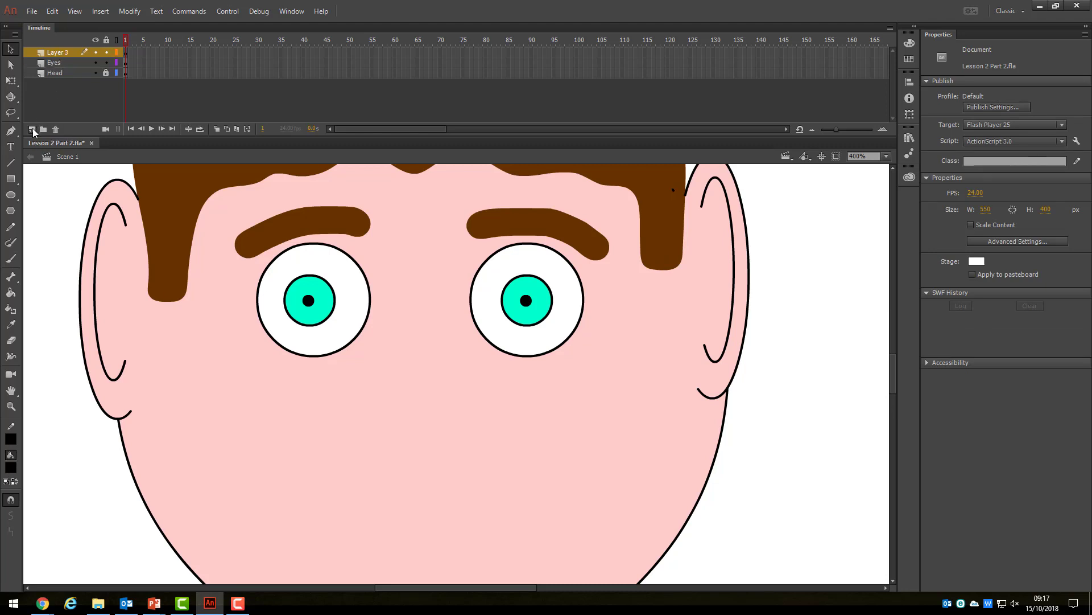
double_click(60, 53)
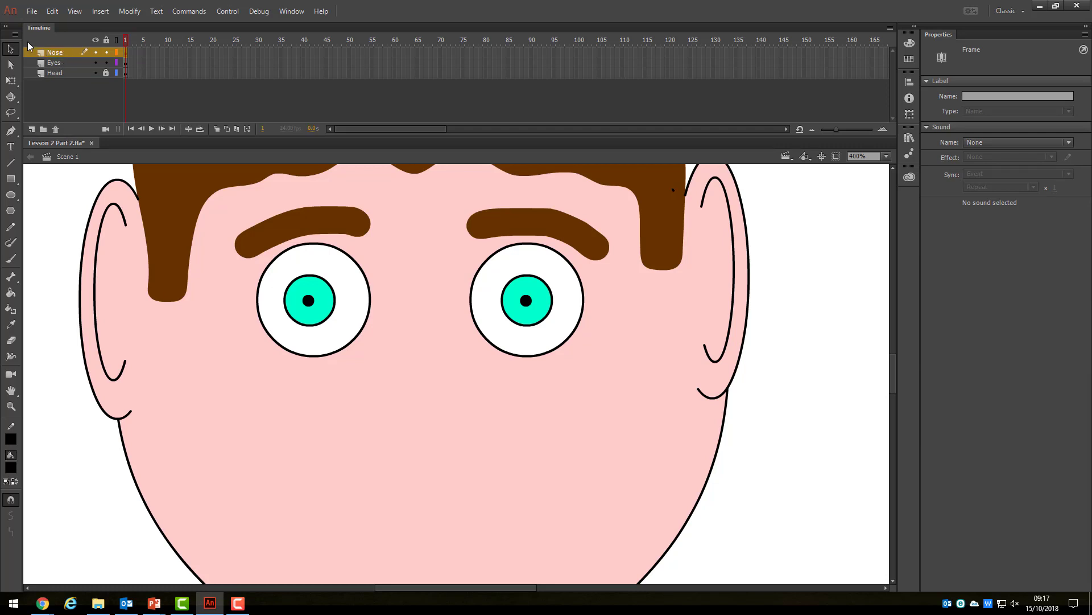
click(11, 162)
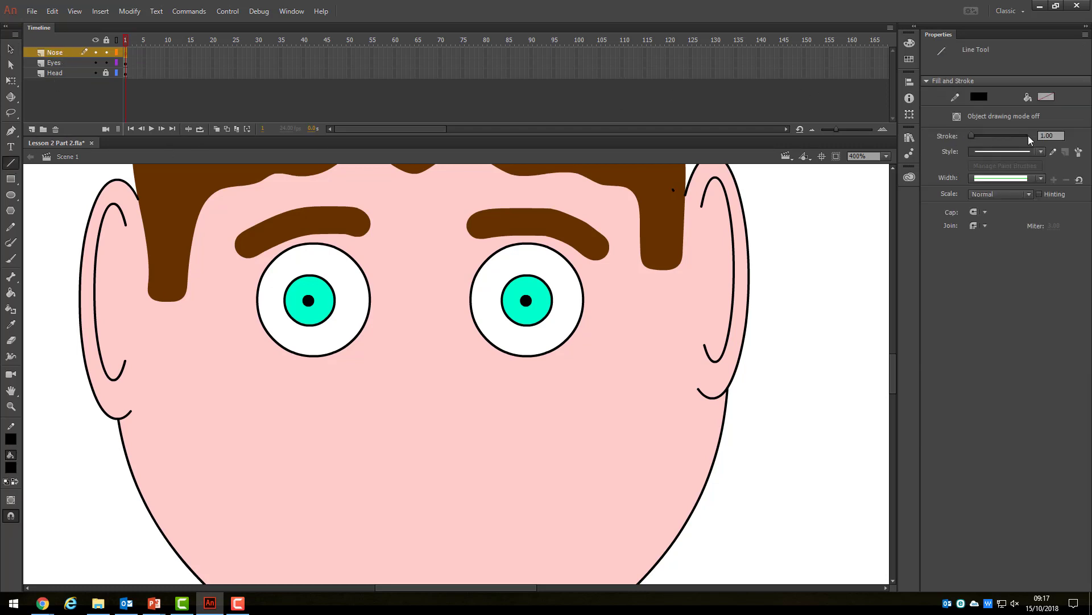
click(1054, 135)
text(2)
mouse_move(429, 242)
mouse_down()
mouse_move(374, 369)
mouse_move(436, 336)
mouse_up()
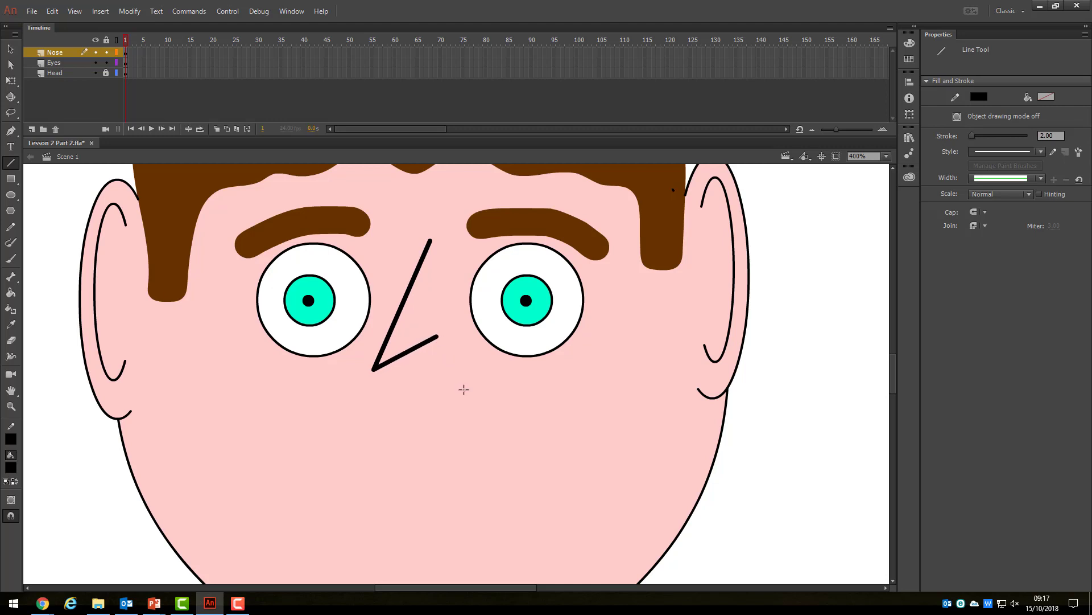
click(33, 129)
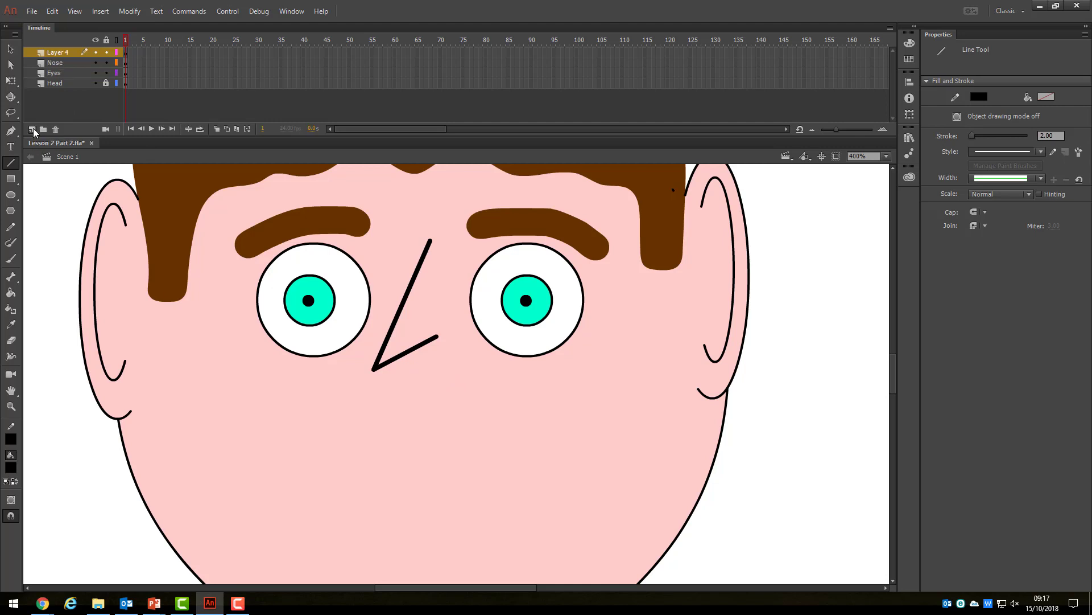
Lock the Eyes and Nose layers and rename Layer 4 to Mouth.
drag(106, 73, 107, 66)
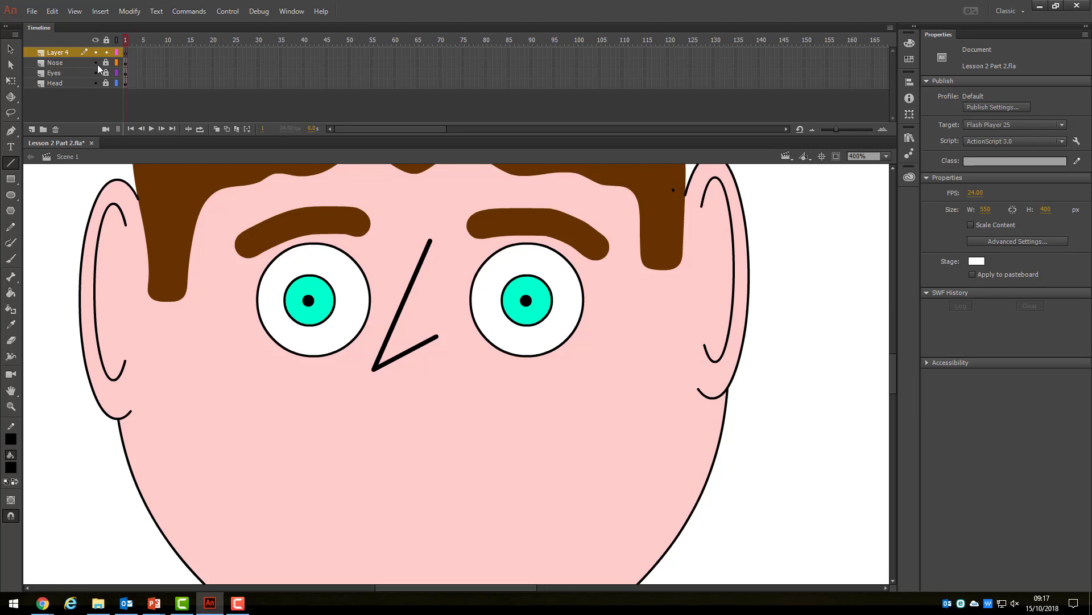
click(64, 53)
text(Mouth)
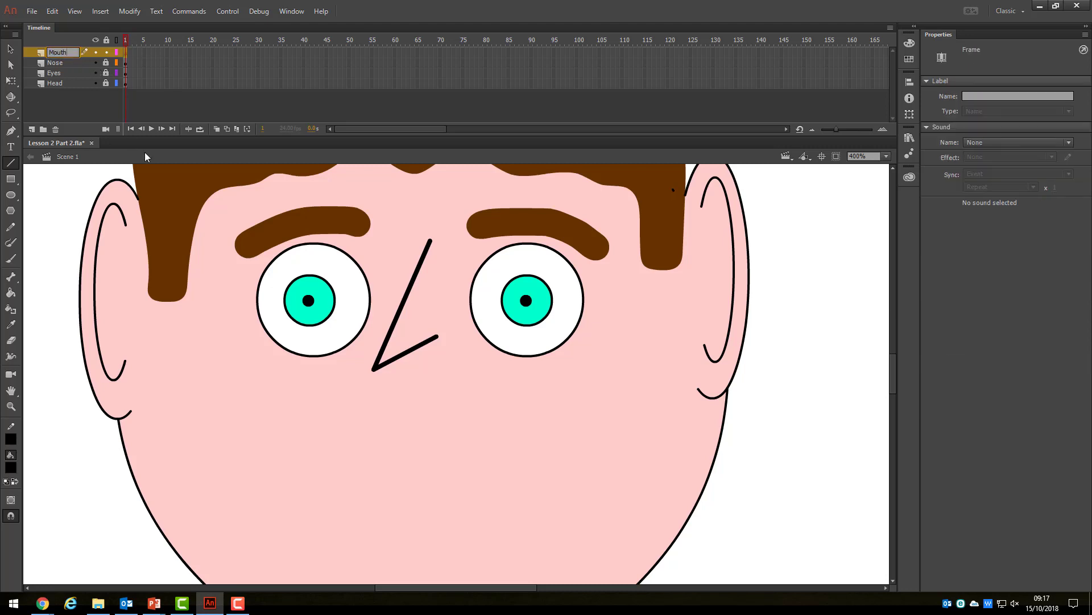
Draw a wide white oval mouth with stroke 4 below the nose, then view at 100%.
click(11, 195)
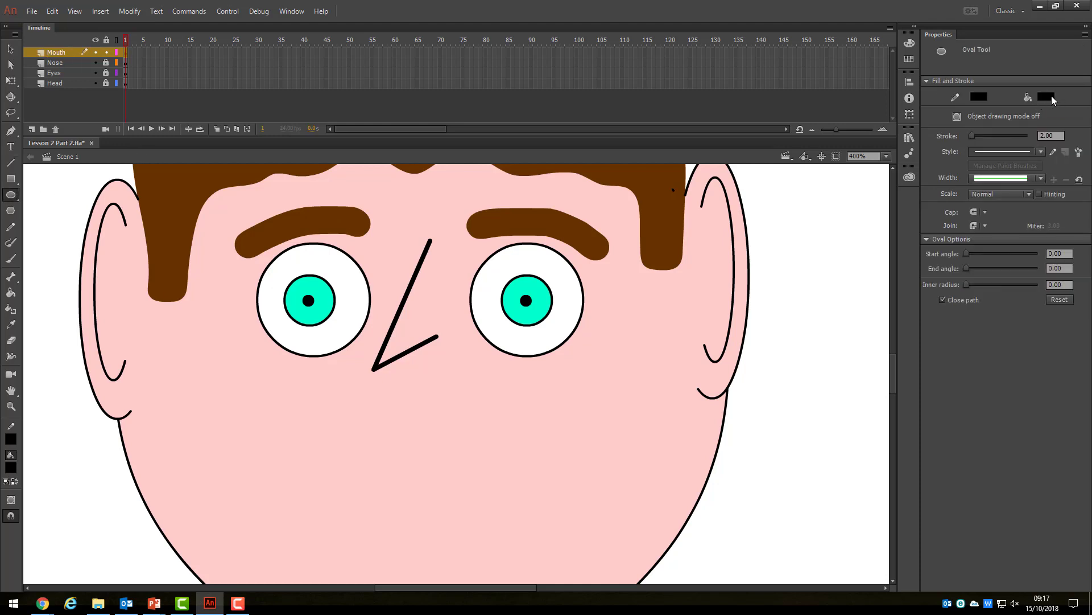
click(1051, 96)
click(883, 168)
drag(1051, 135, 1034, 136)
scroll(320, 465, down, 3)
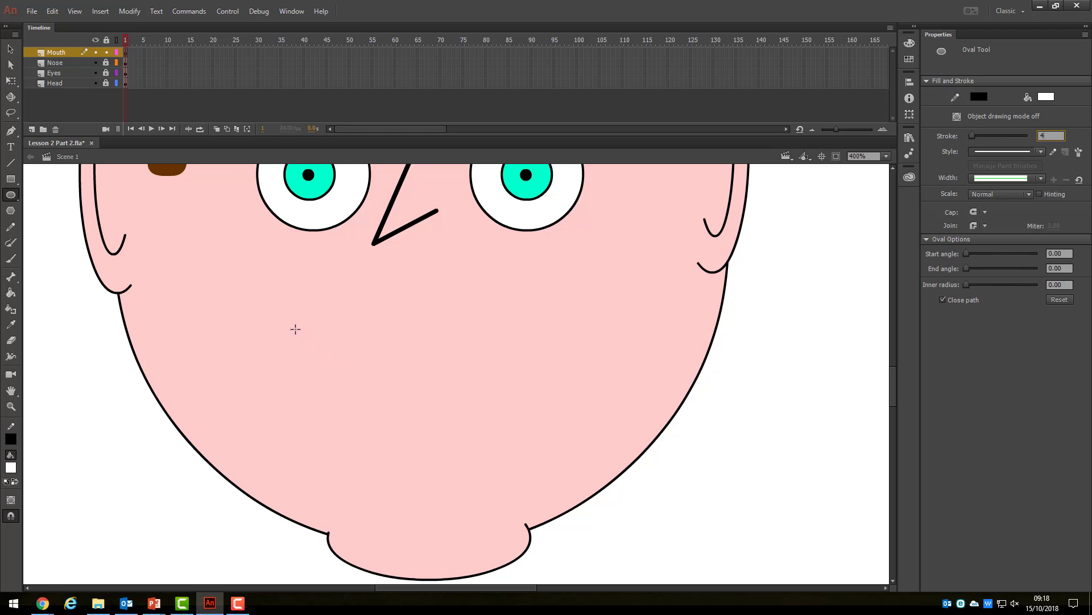
mouse_move(288, 323)
mouse_down()
mouse_move(439, 356)
mouse_move(560, 401)
mouse_up()
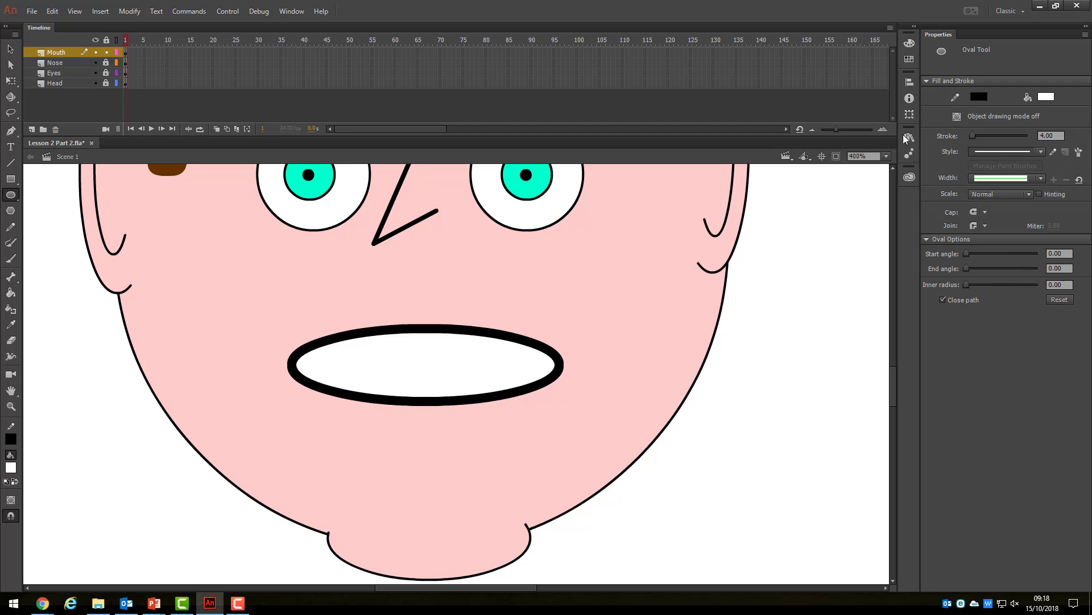
click(886, 155)
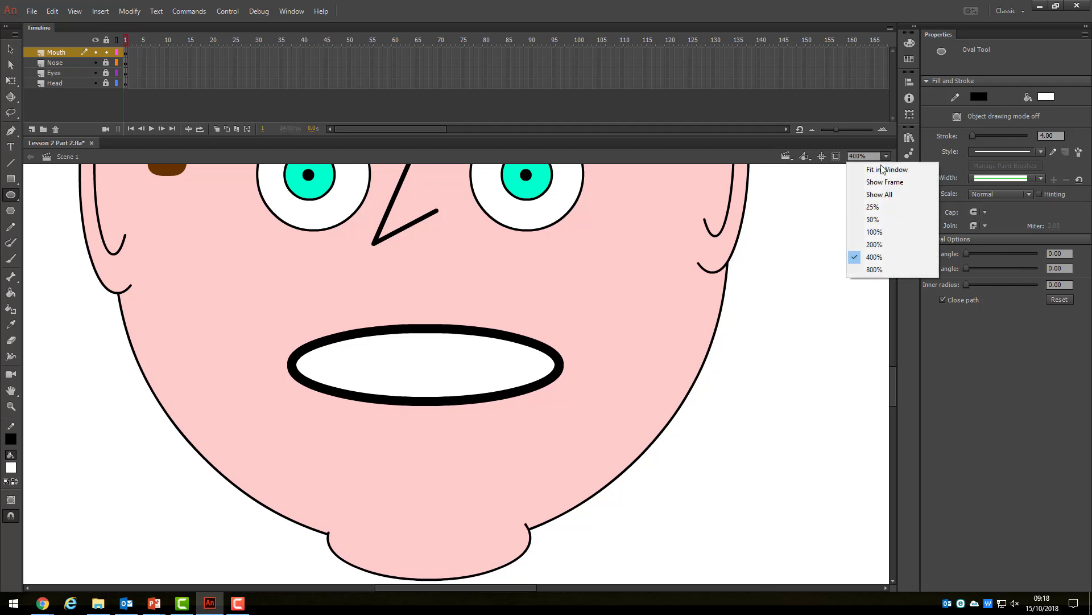
click(874, 231)
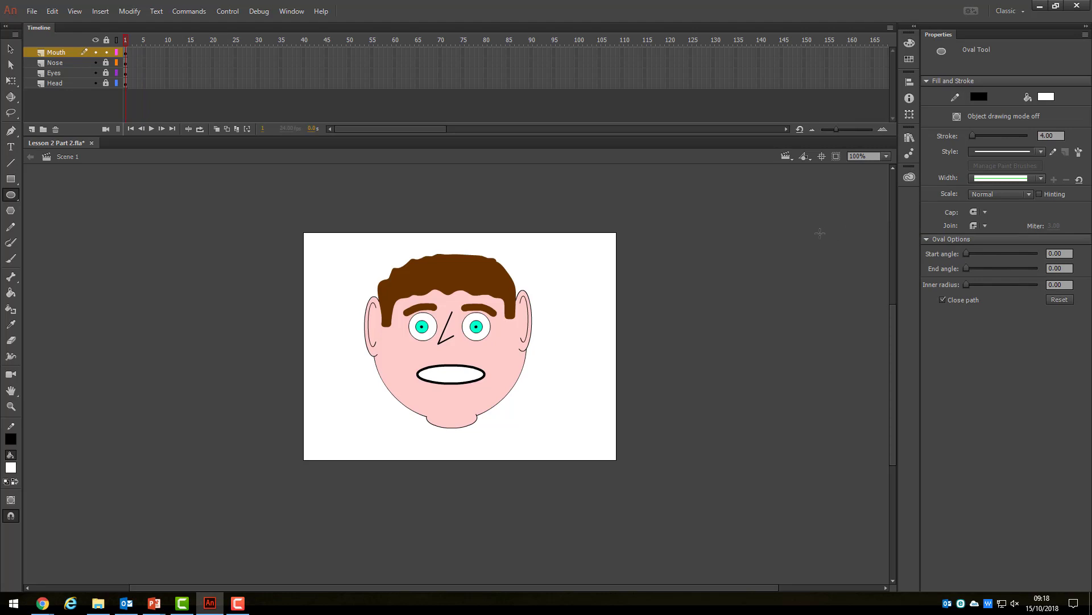